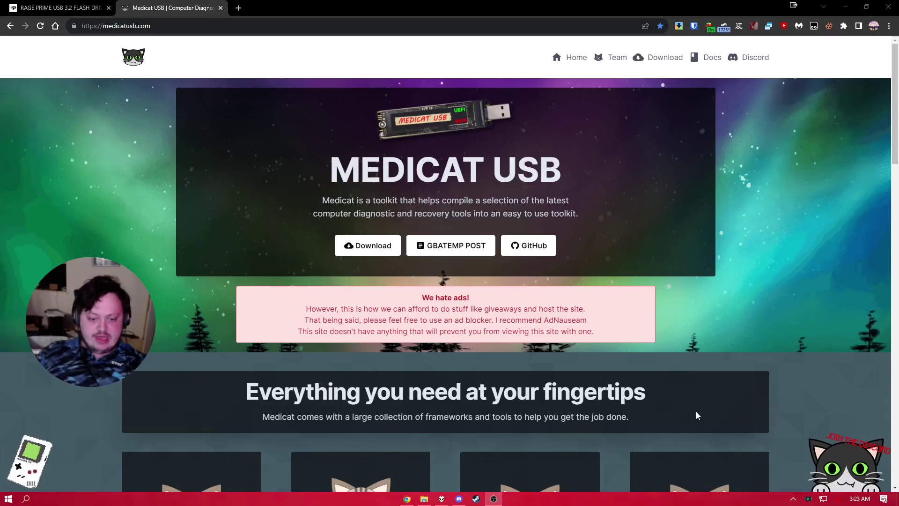
Delete the bin and Ventoy2Disk folders from the MEDICAT folder.
scroll(554, 361, down, 15)
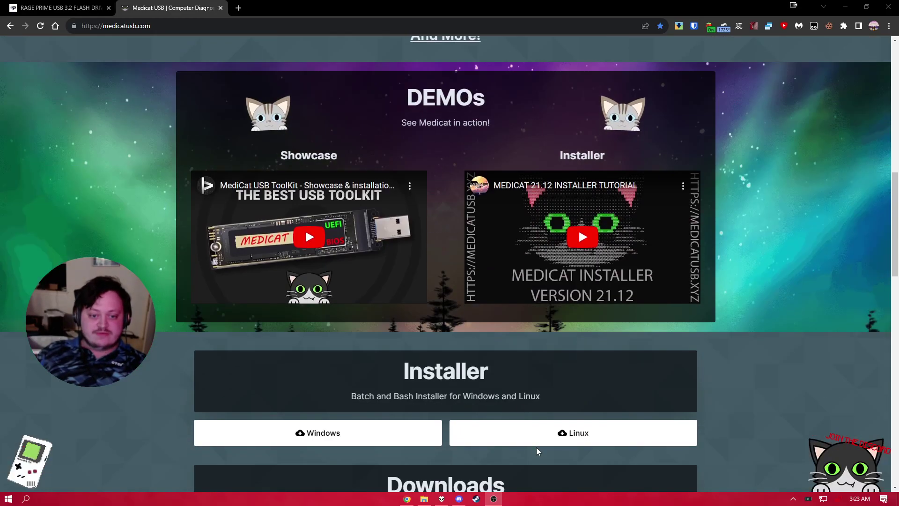
scroll(476, 328, up, 15)
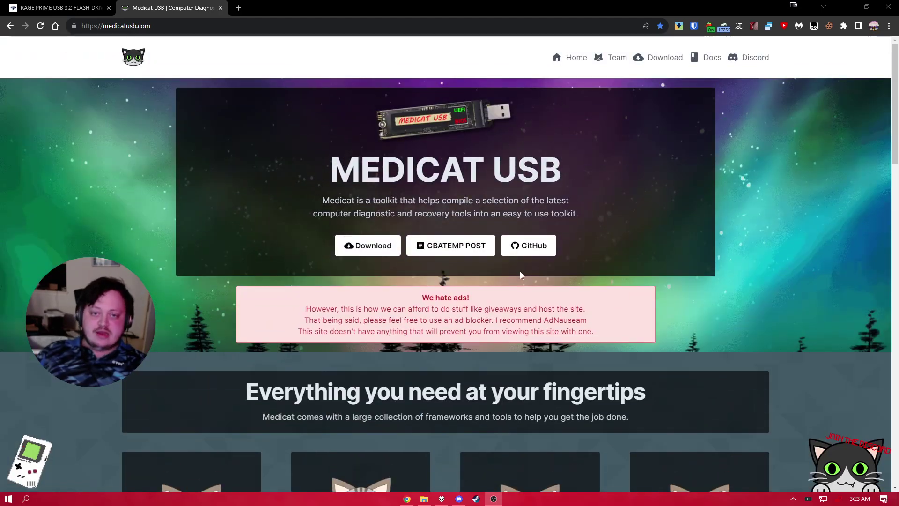
scroll(671, 266, down, 5)
scroll(703, 287, down, 4)
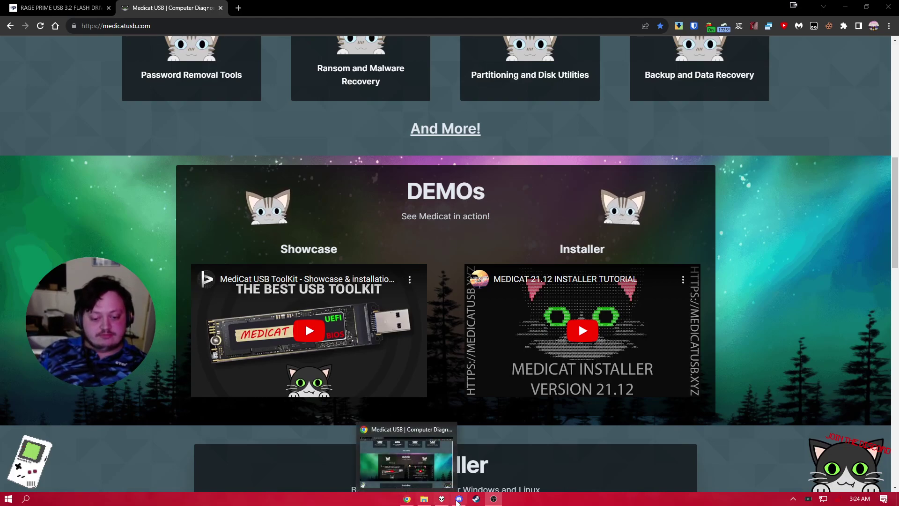
mouse_move(459, 498)
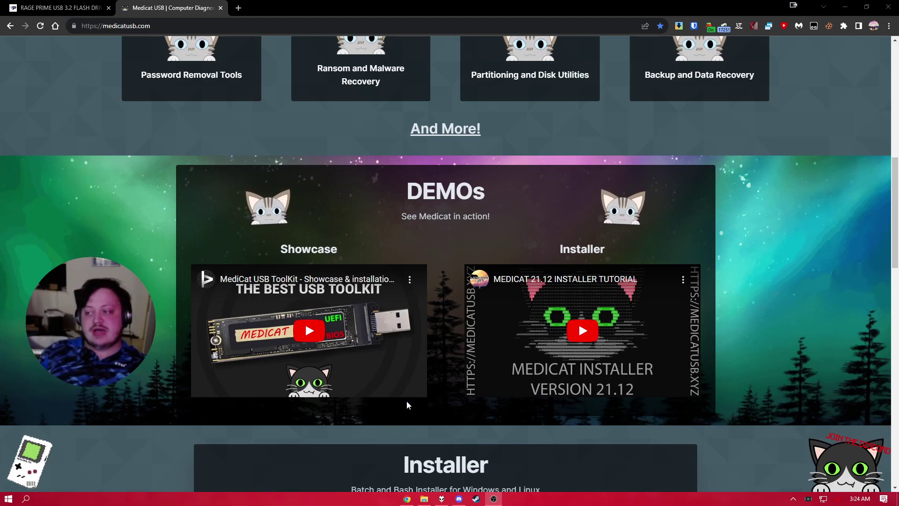
click(418, 500)
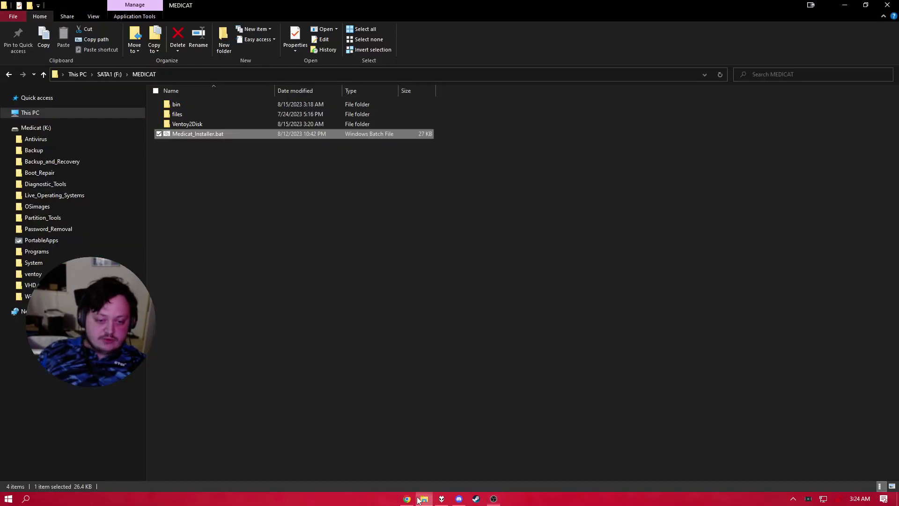
click(258, 242)
click(178, 125)
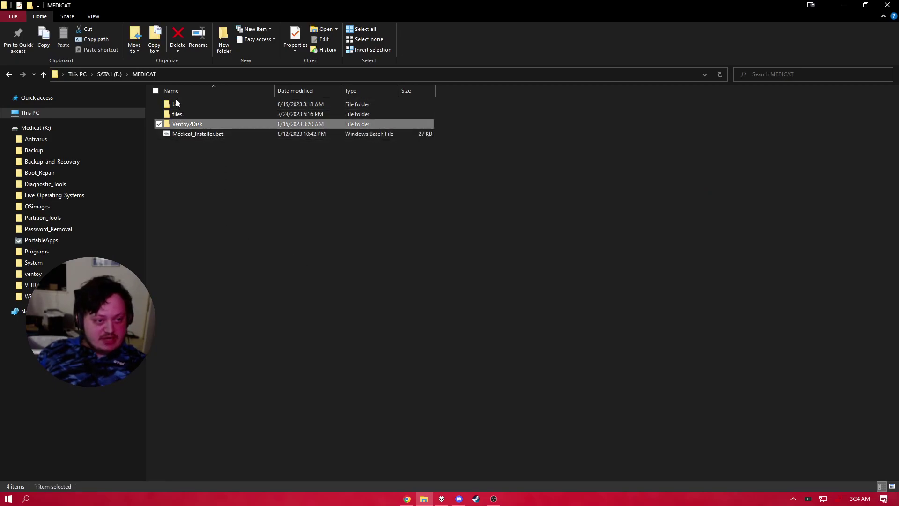
ctrl+click(176, 104)
key(Delete)
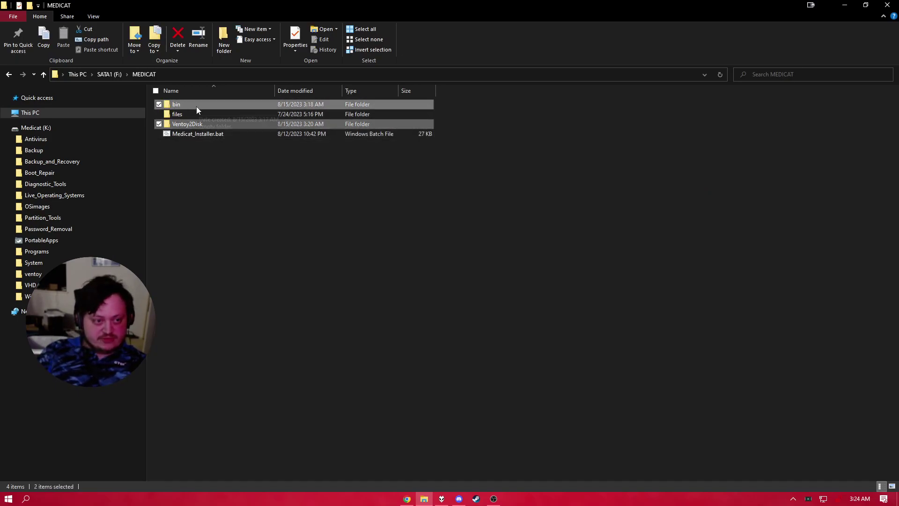
Check the files folder for MediCat.USB.v21.12.7z, then return to MEDICAT.
click(196, 107)
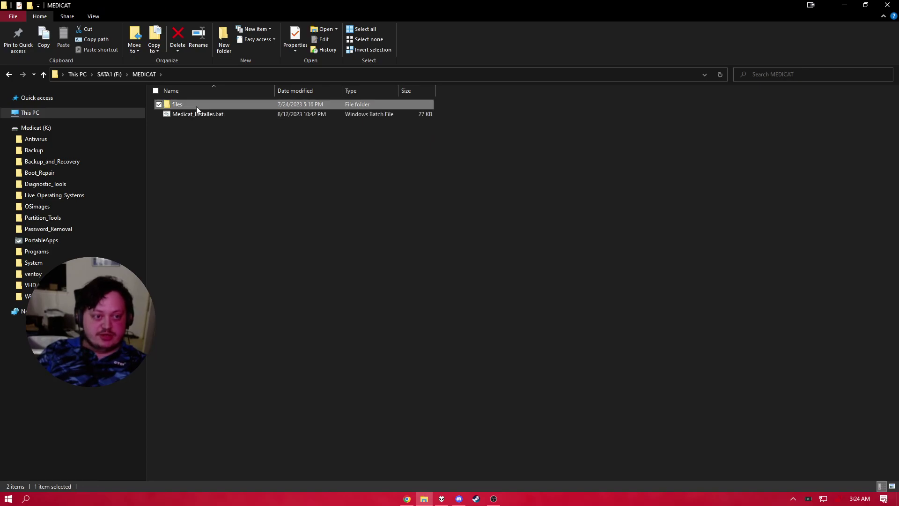
double_click(196, 106)
key(Down)
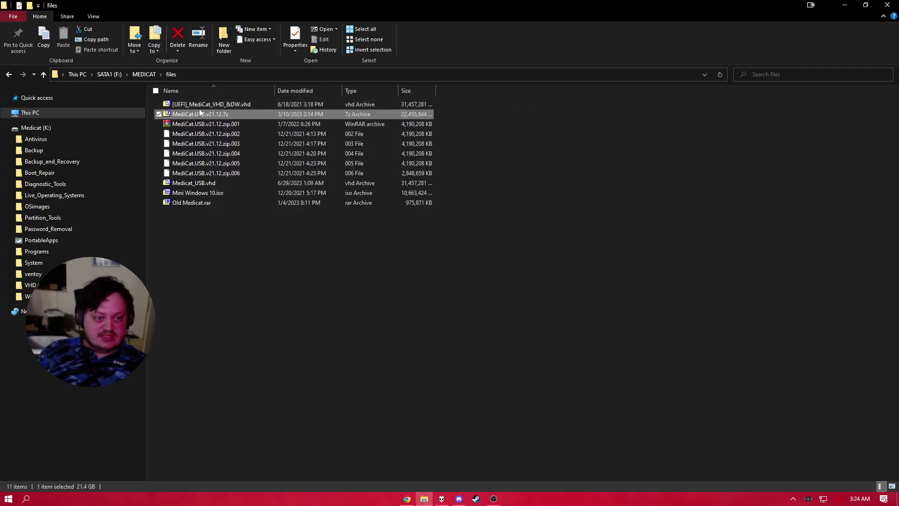
click(234, 277)
key(BackSpace)
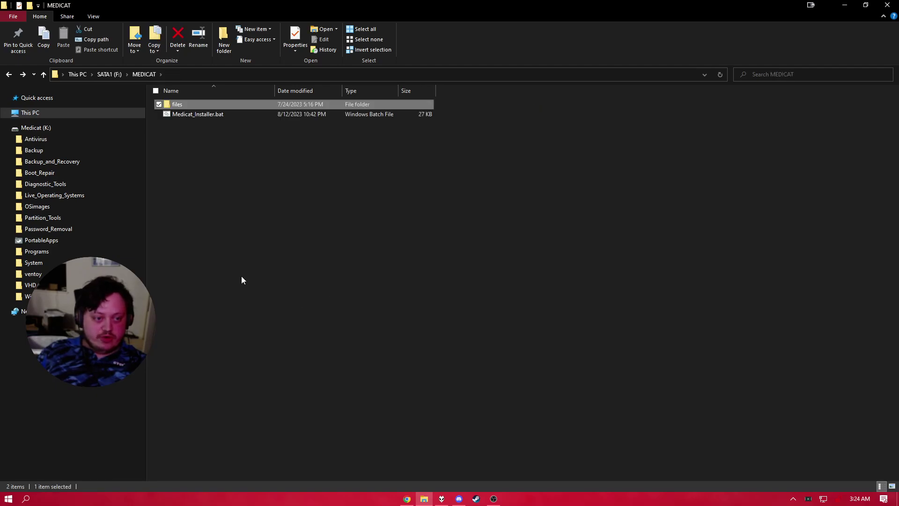
click(224, 221)
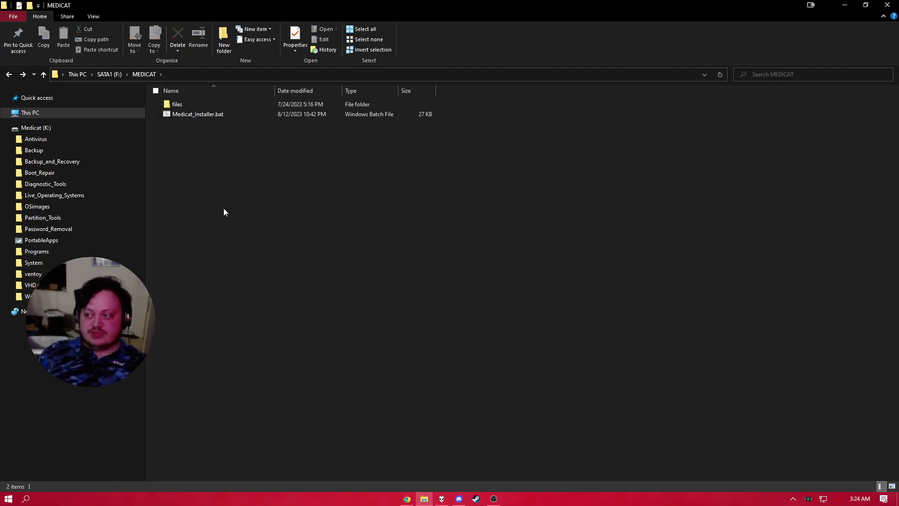
Run Medicat_Installer.bat as administrator and centre its console window.
double_click(219, 115)
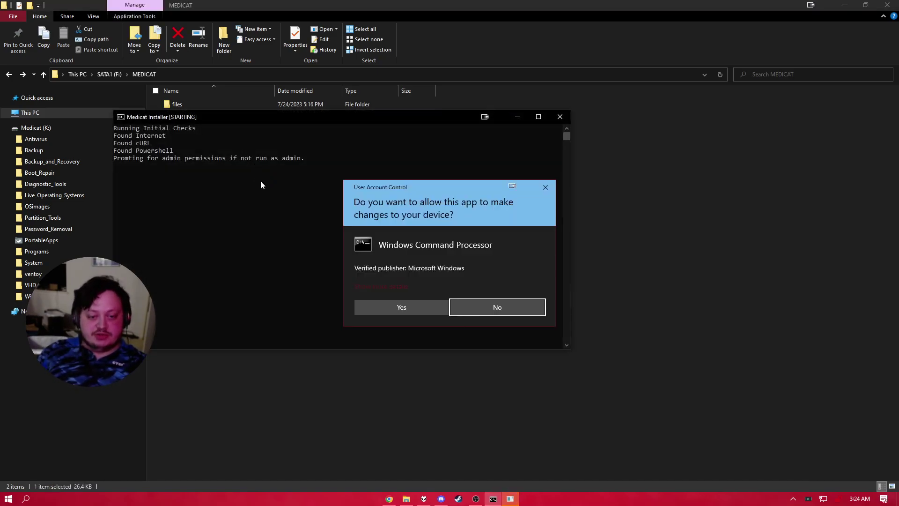
click(396, 307)
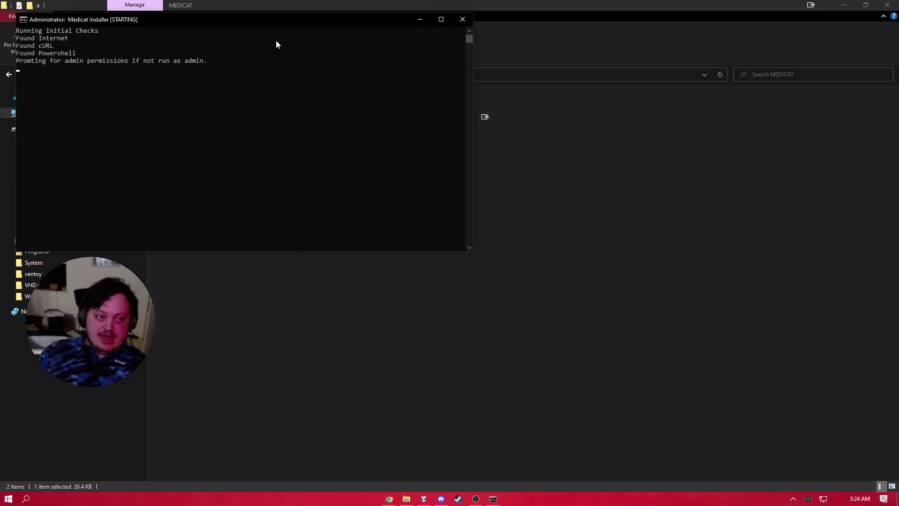
drag(291, 20, 516, 179)
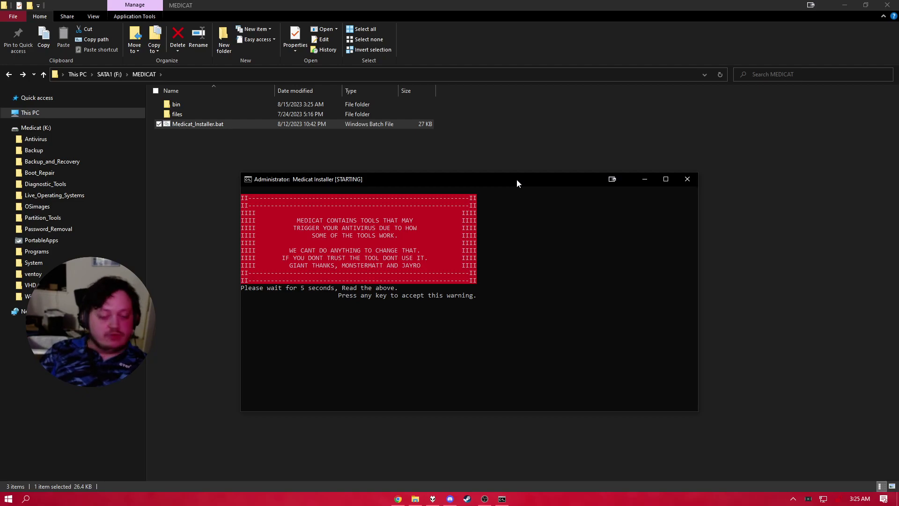
Continue past the antivirus warning, welcome banner and MIT licence to the version 3507 main menu.
key(Return)
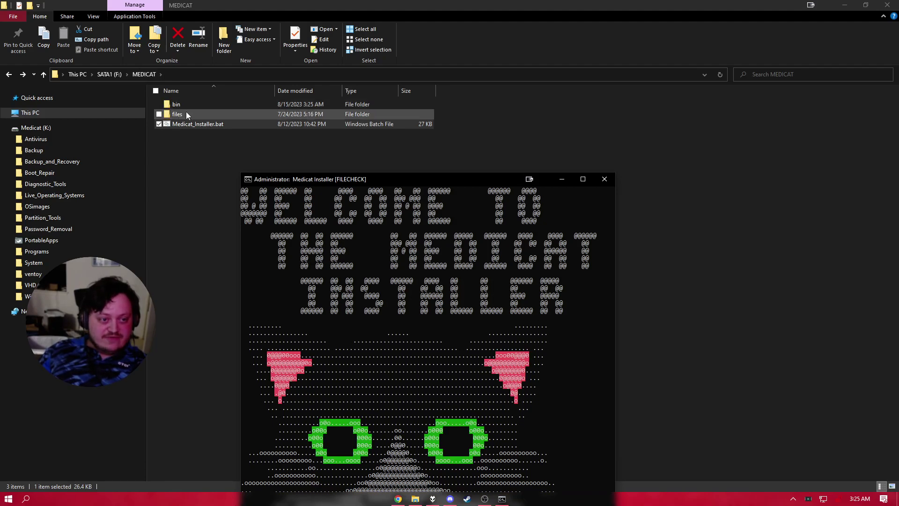
drag(308, 181, 353, 65)
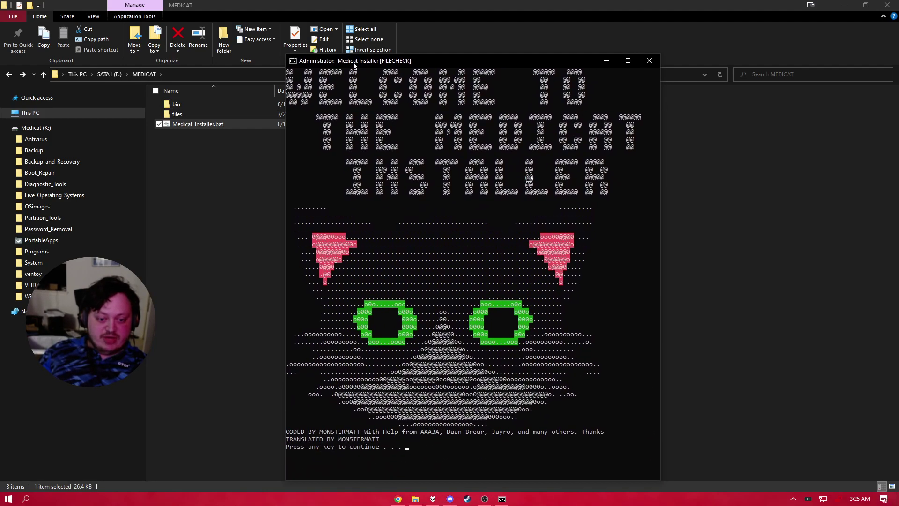
key(Return)
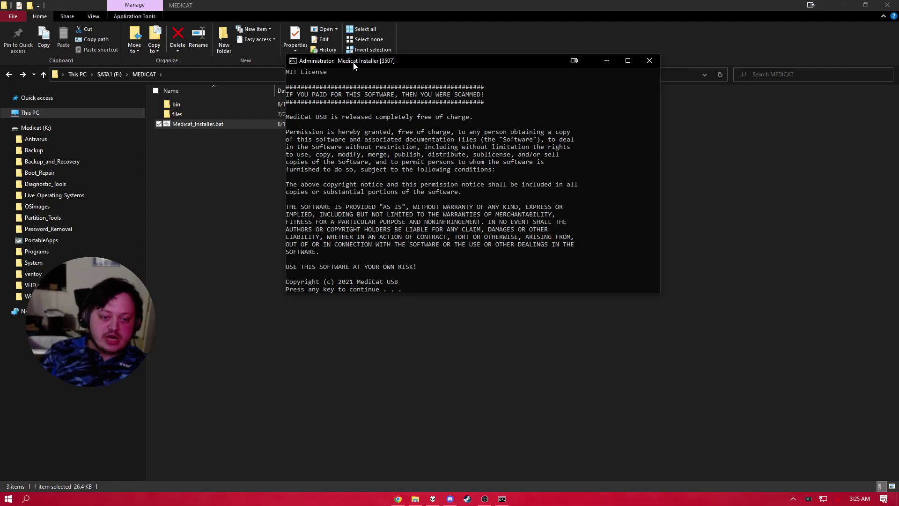
key(Return)
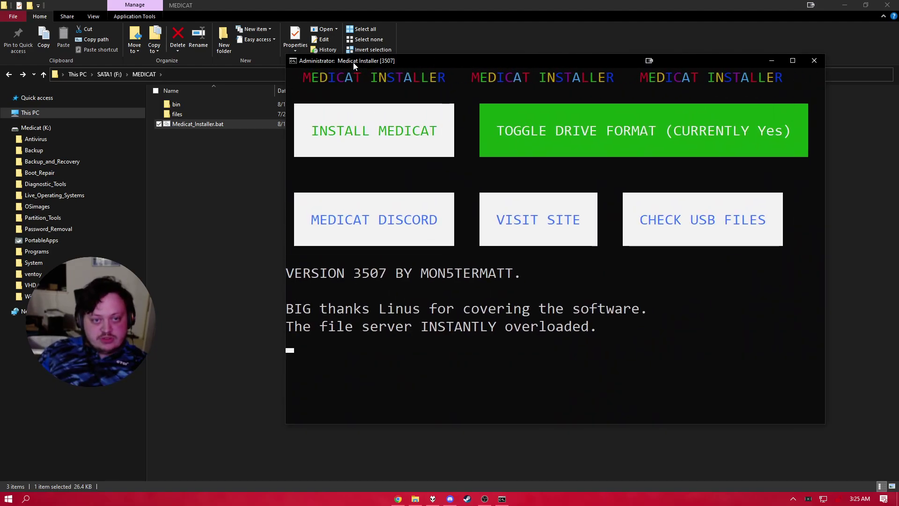
drag(353, 63, 278, 86)
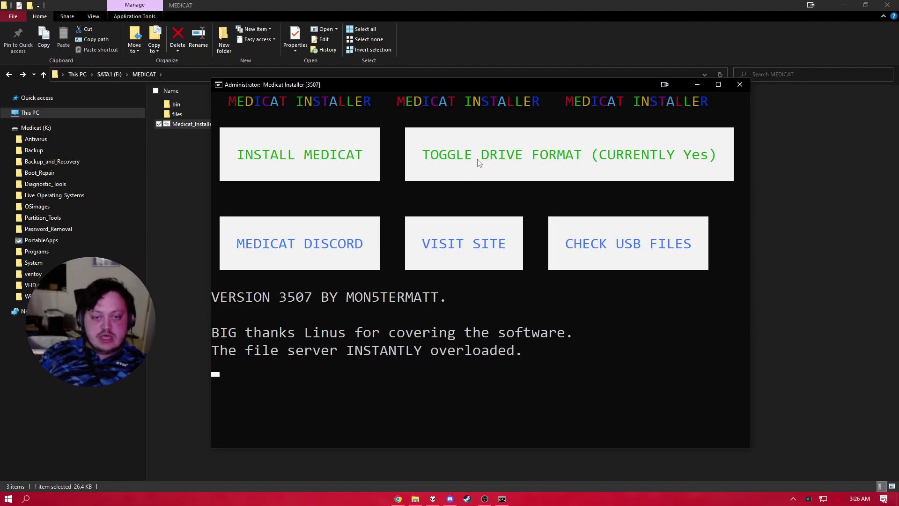
Leave drive formatting at Yes and start INSTALL MEDICAT, fetching Ventoy 1.0.94.
click(537, 167)
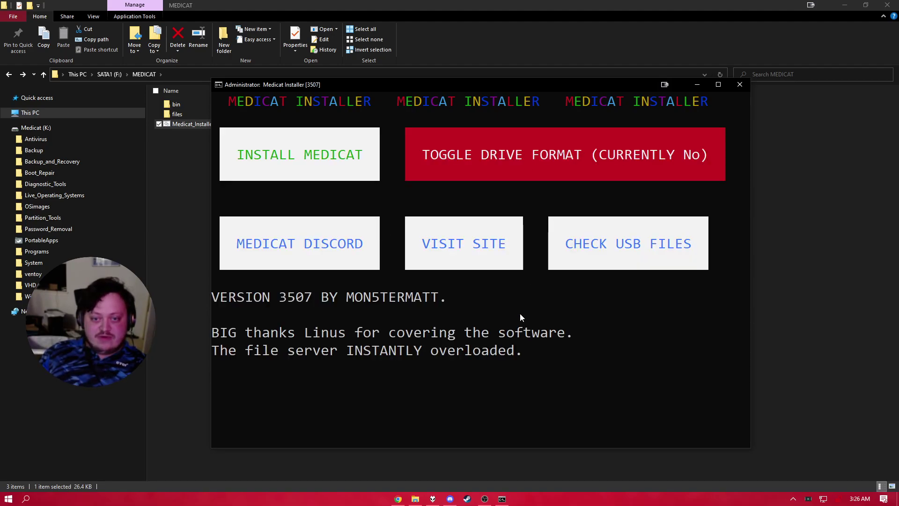
click(602, 160)
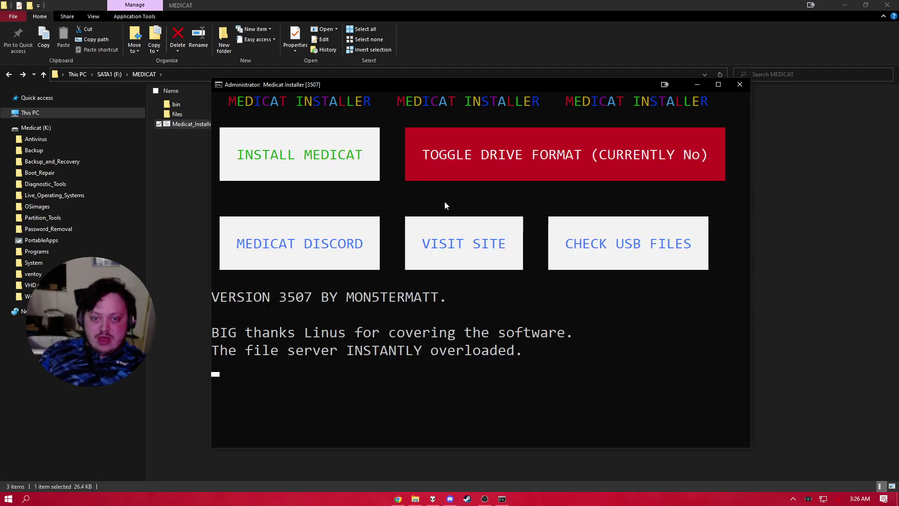
click(526, 169)
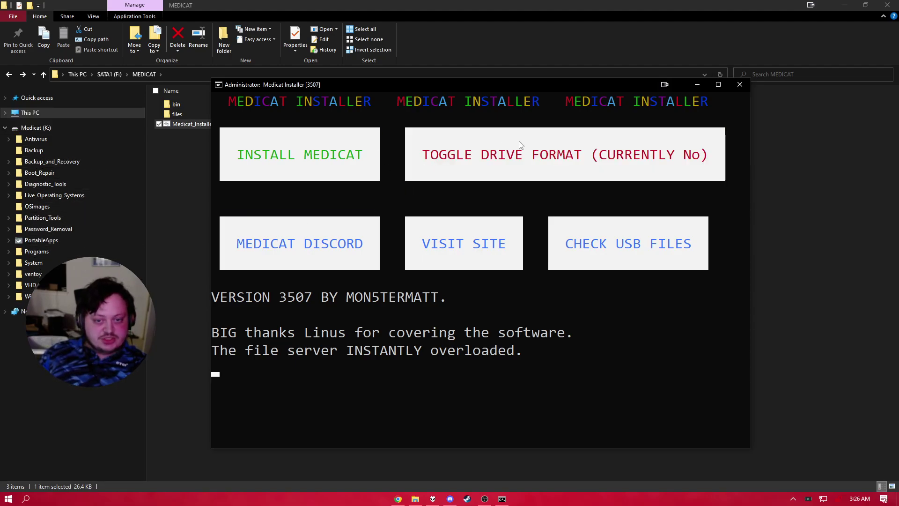
click(523, 169)
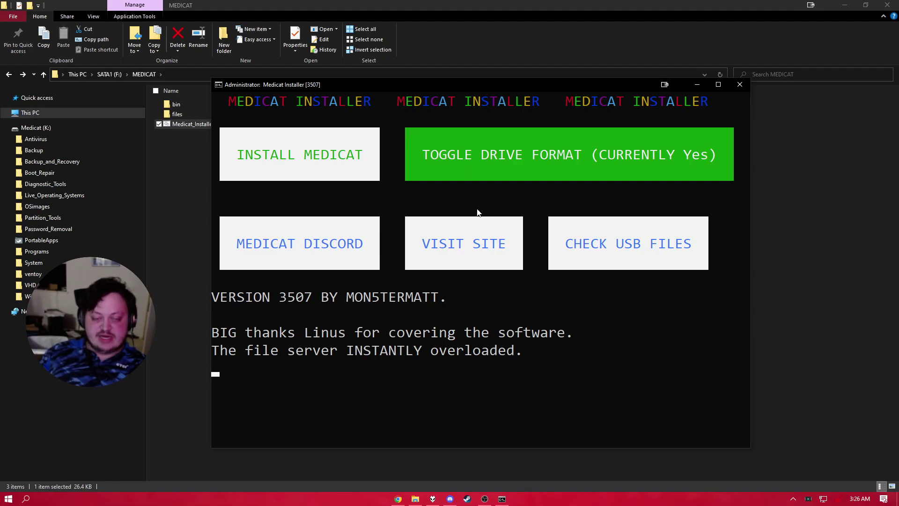
click(345, 169)
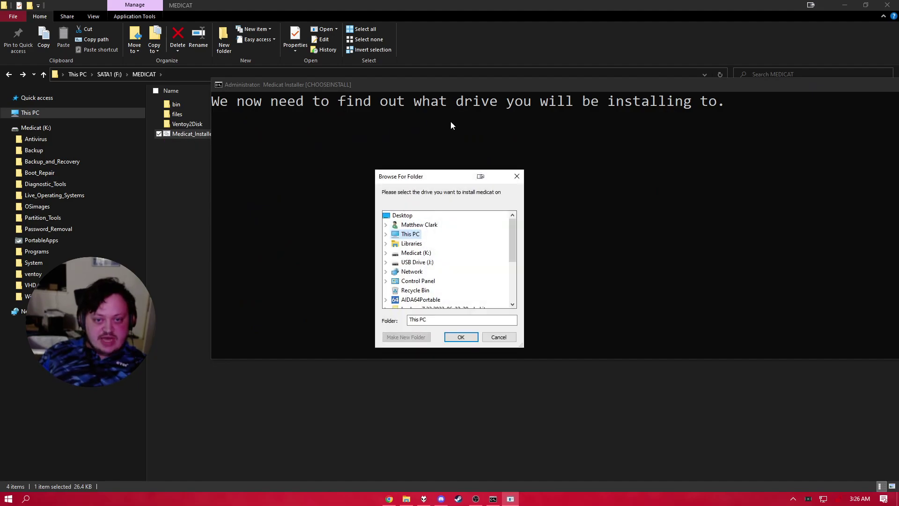
Choose Medicat (K:) as the install target and confirm drive letter K.
double_click(419, 252)
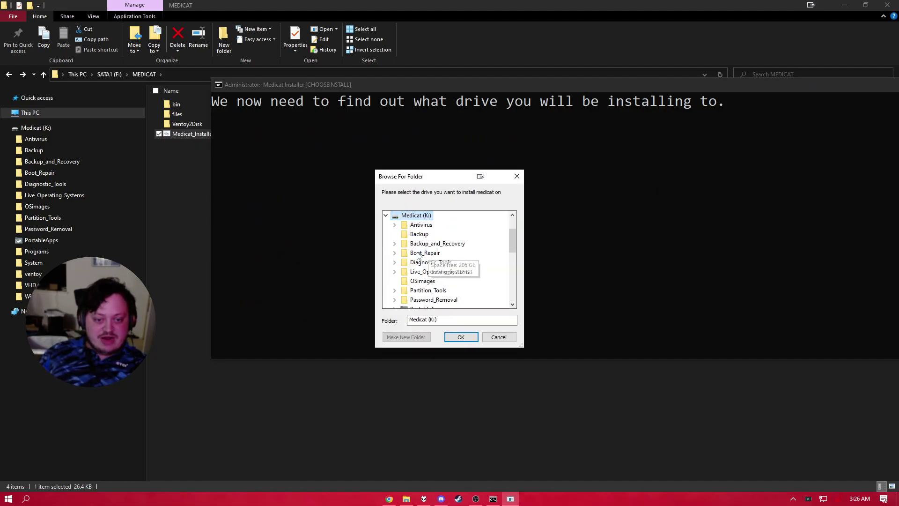
click(460, 337)
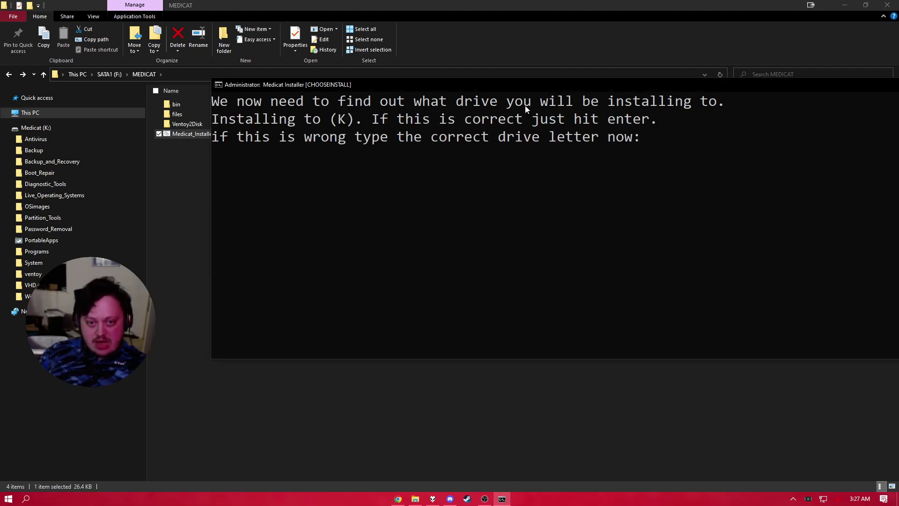
drag(523, 86, 398, 118)
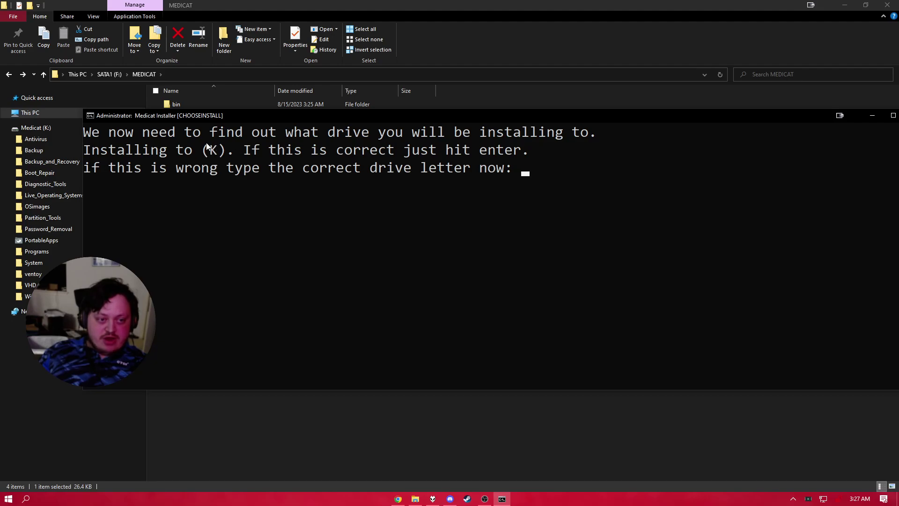
text(D)
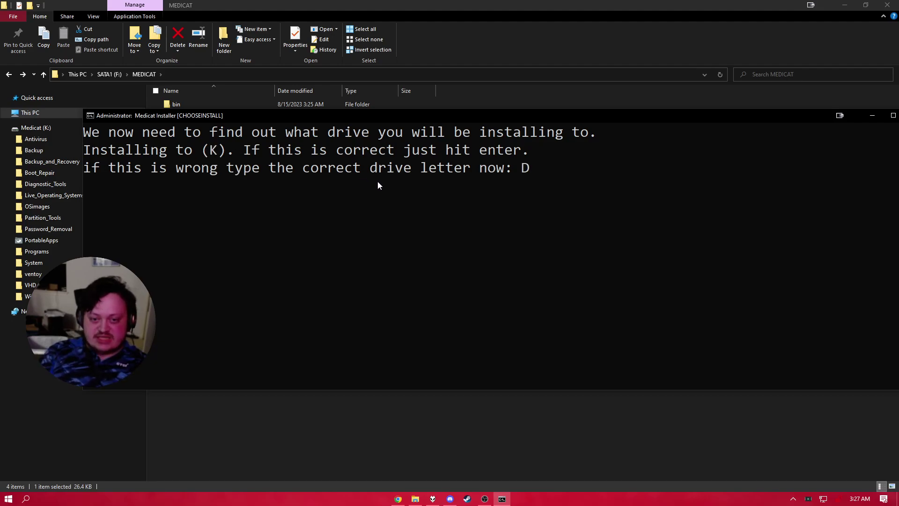
key(BackSpace)
text(F)
key(BackSpace)
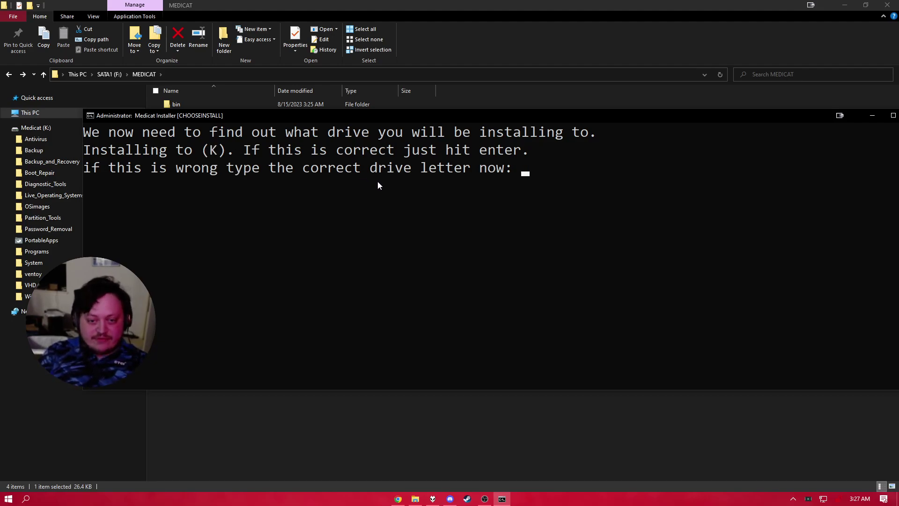
key(Return)
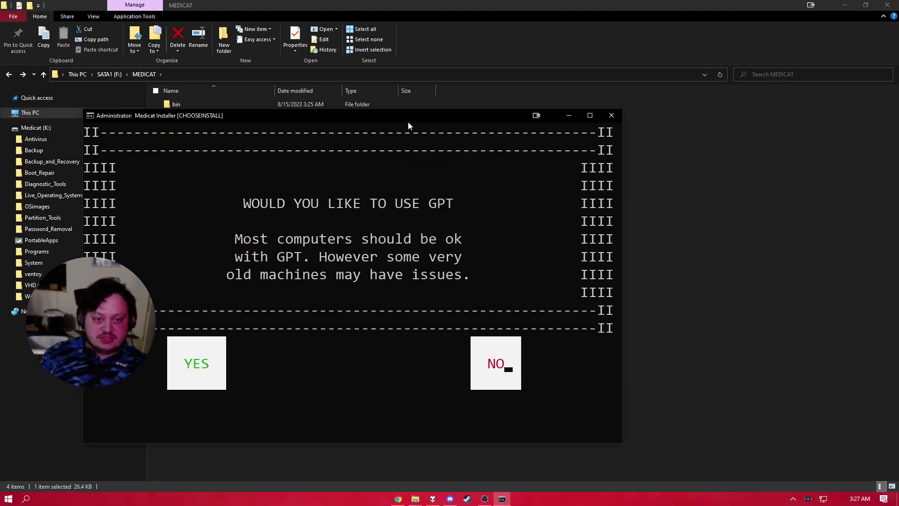
Accept GPT and Secure Boot to install Ventoy on the drive.
drag(408, 122, 489, 113)
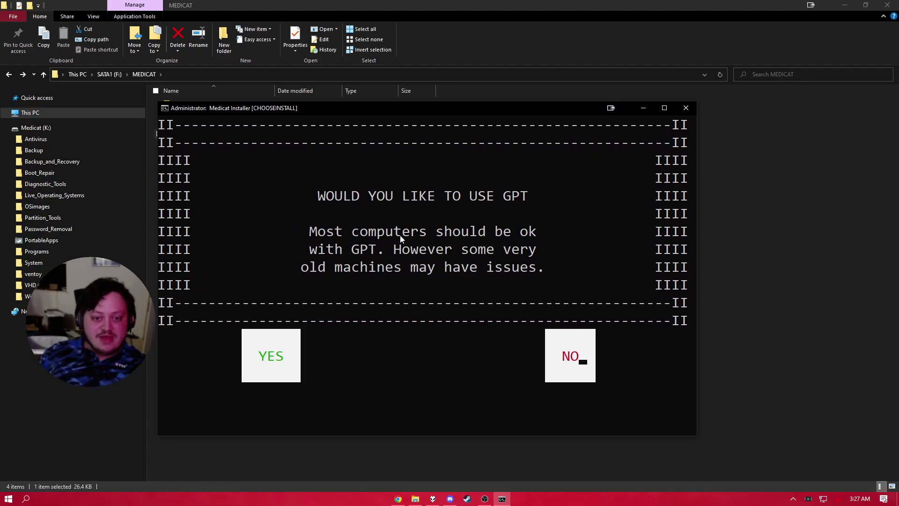
click(270, 369)
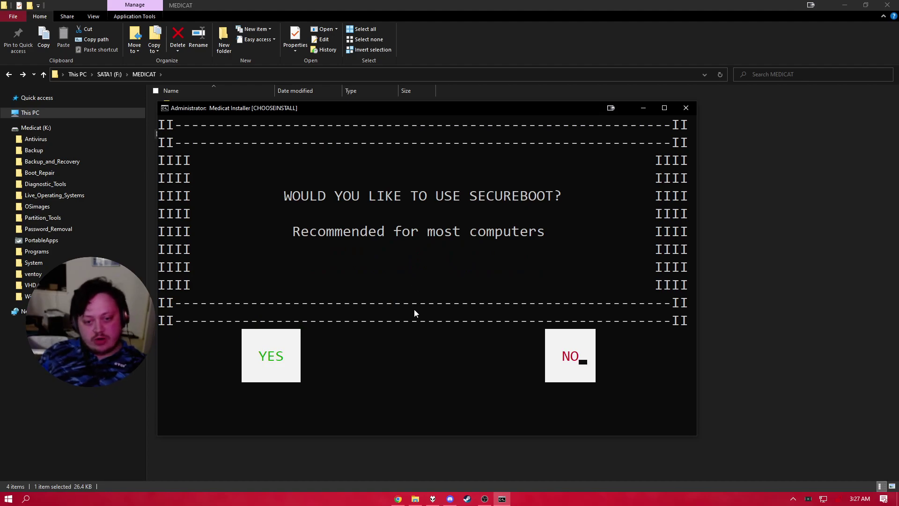
click(278, 361)
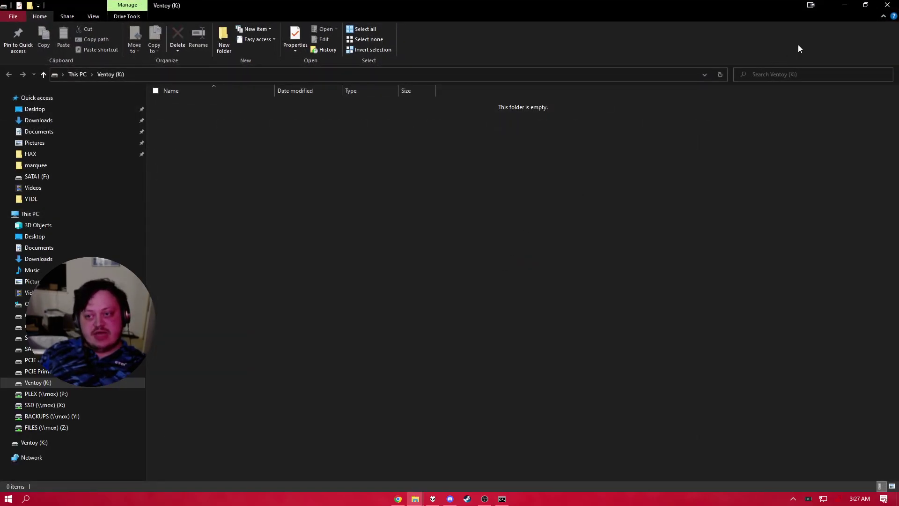
Minimize the empty Ventoy (K:) Explorer window.
click(846, 5)
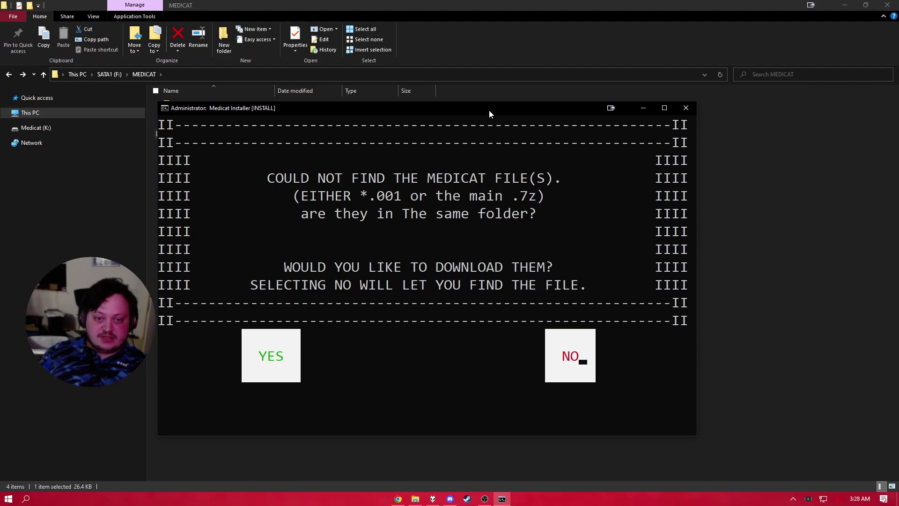
Decline downloading and pick the local MediCat.USB.v21.12.7z archive for extraction.
mouse_move(488, 109)
mouse_down()
mouse_move(540, 267)
mouse_move(488, 103)
mouse_up()
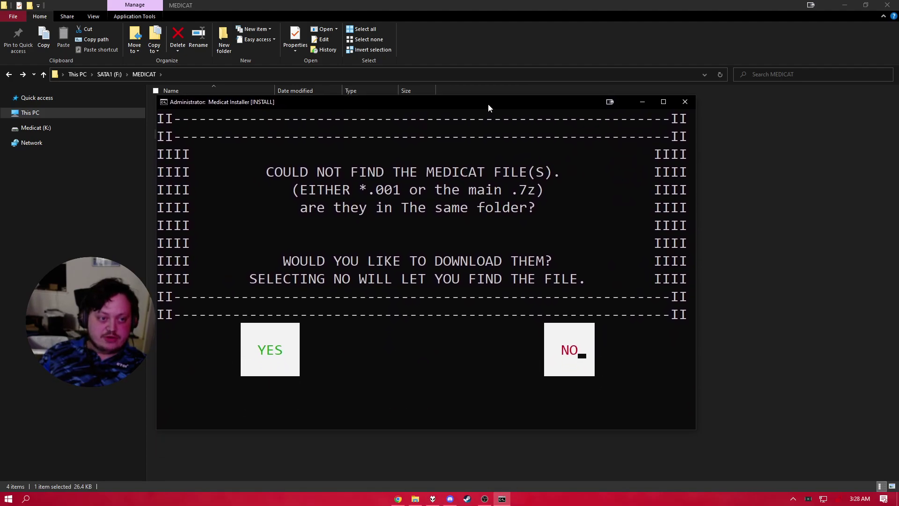
click(574, 365)
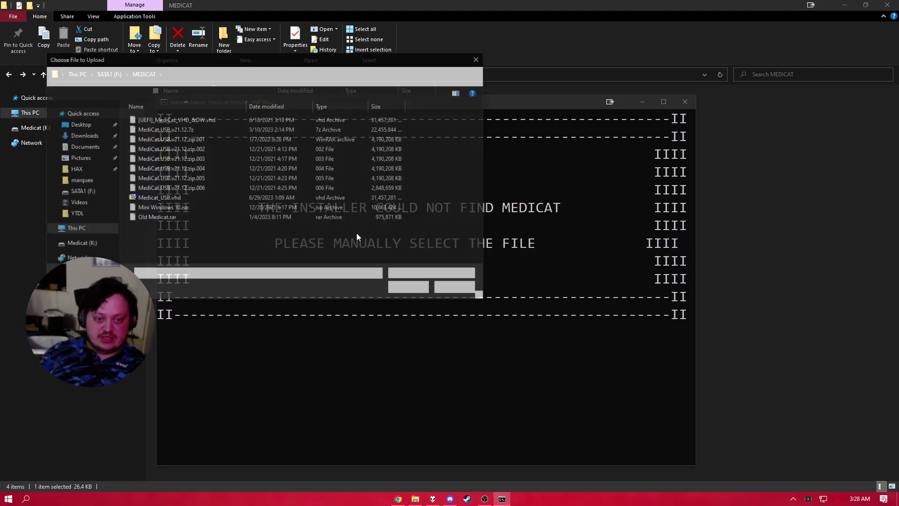
click(178, 129)
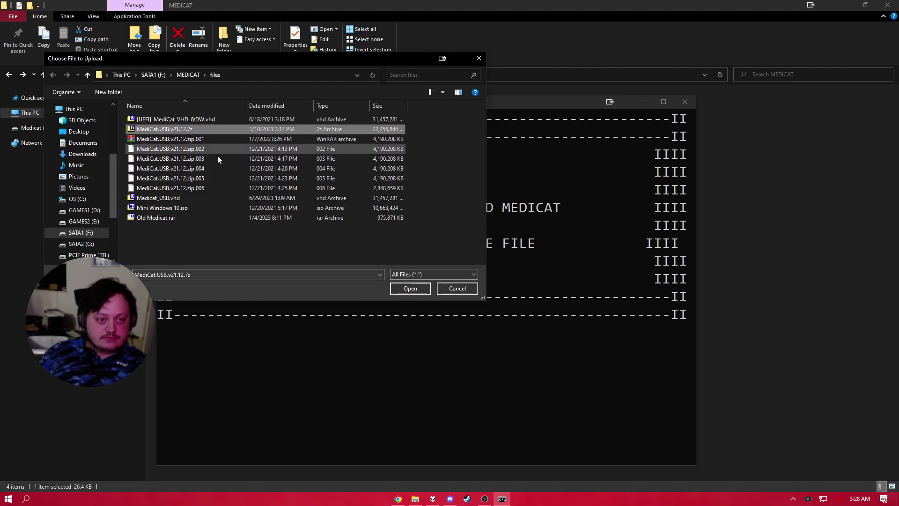
click(406, 289)
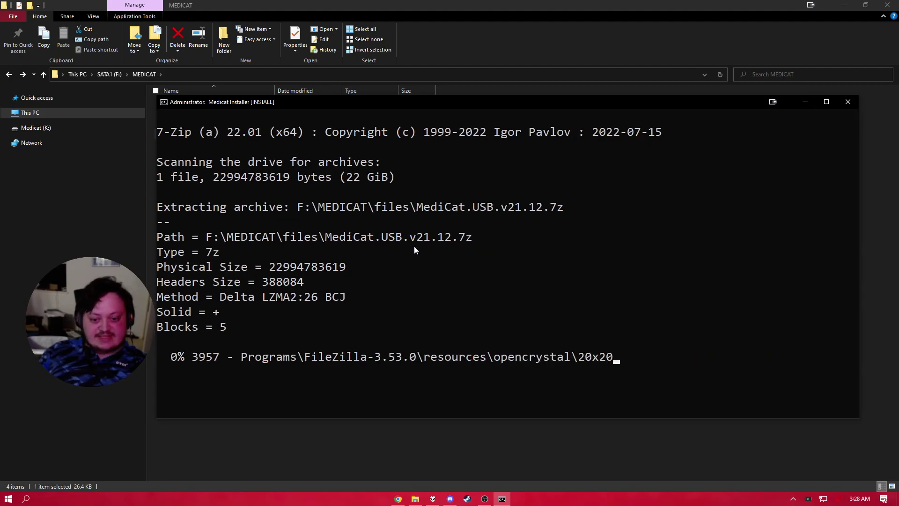
Look over the Rage Prime flash drive page in Chrome, then return to the extraction console.
click(398, 499)
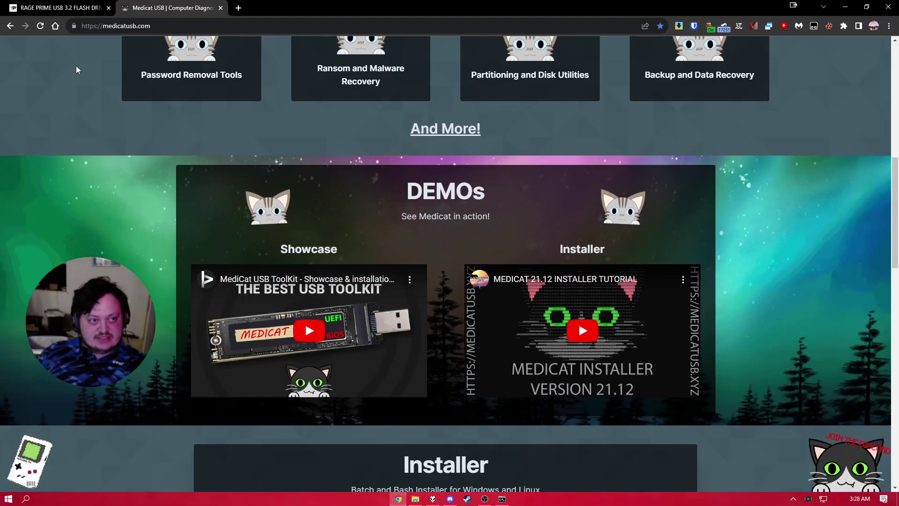
click(80, 8)
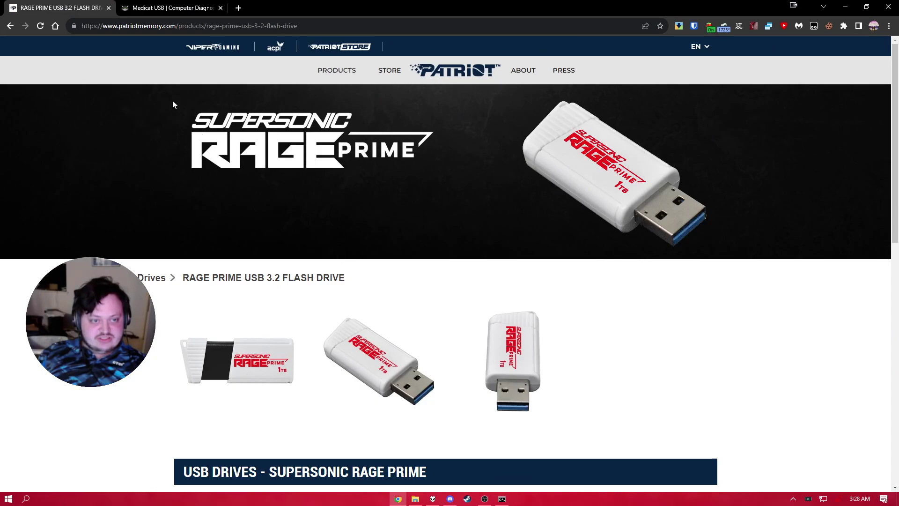
scroll(545, 393, down, 5)
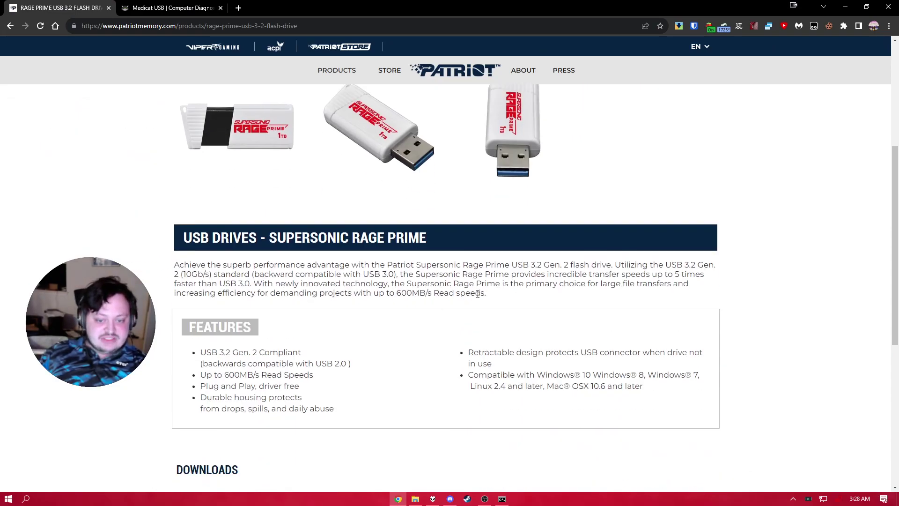
scroll(487, 346, down, 3)
click(501, 498)
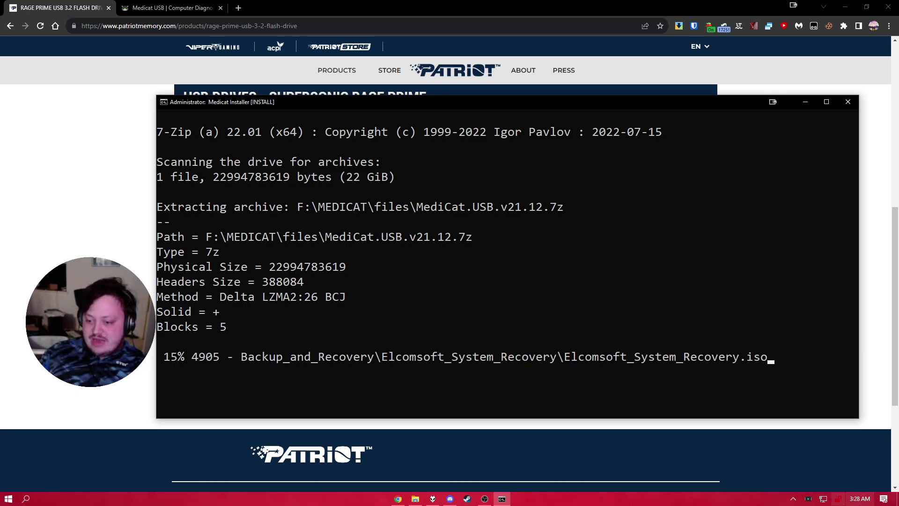
Check the clock while the extraction finishes, then refocus the installer console.
click(864, 499)
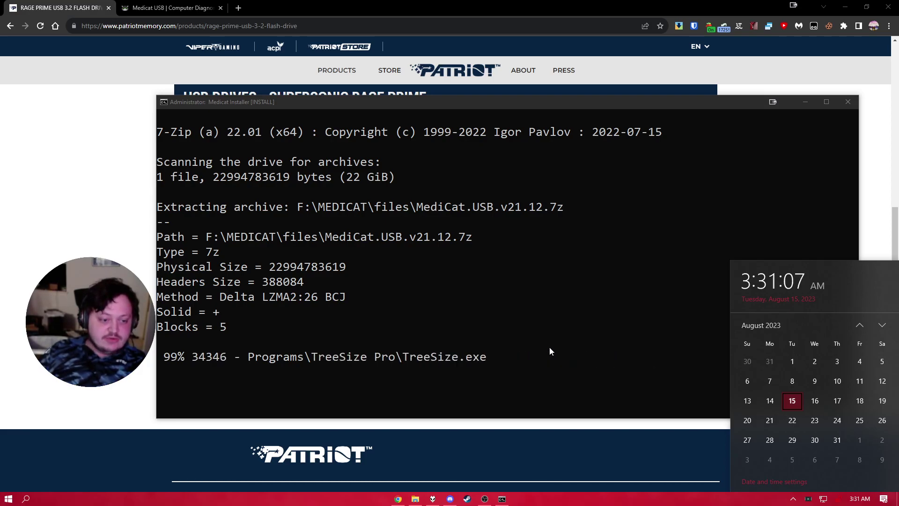
click(656, 100)
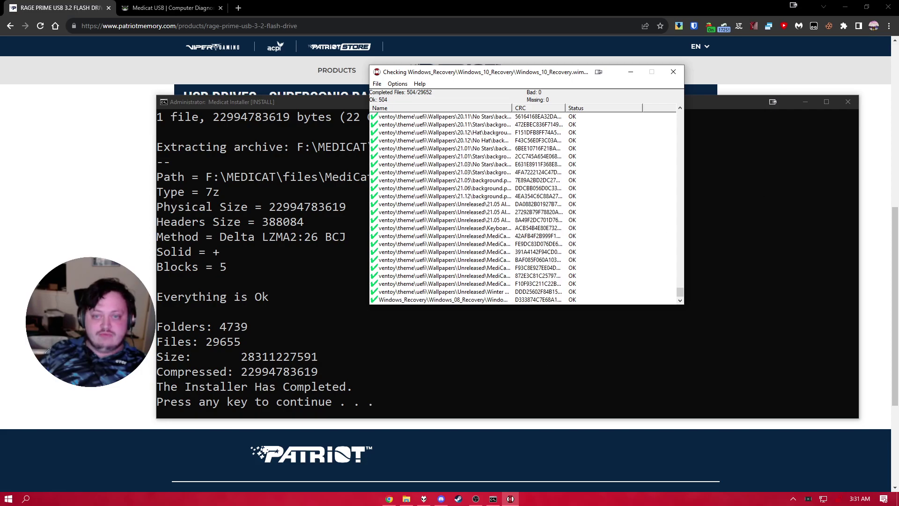
Close the installer and minimize Chrome, then close QuickSFV after it reports files OK.
click(848, 102)
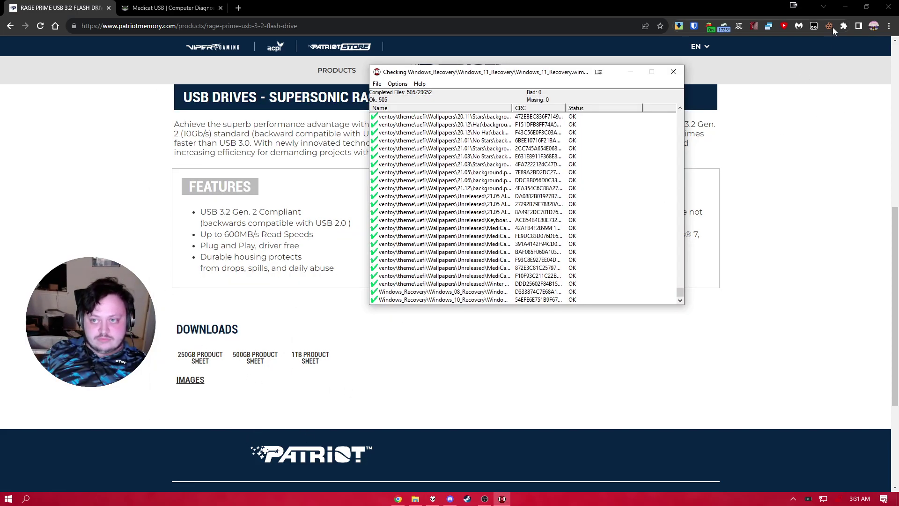
click(843, 6)
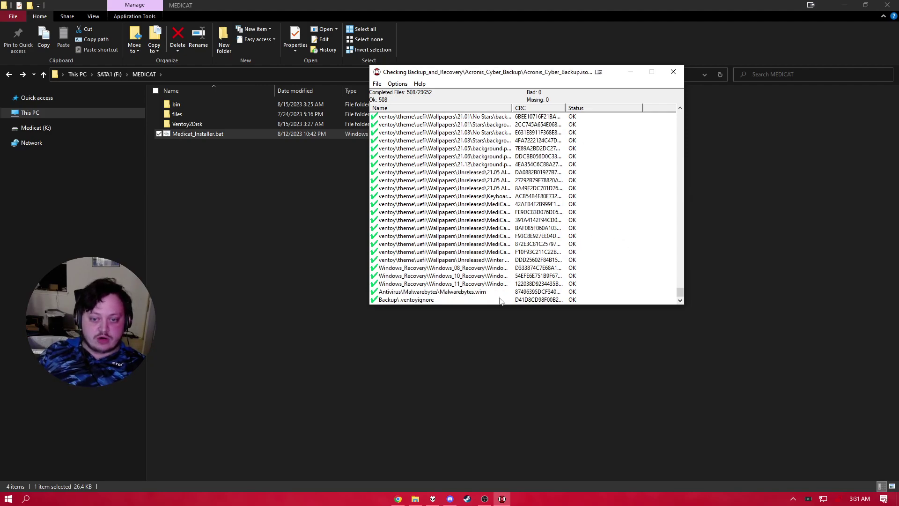
drag(488, 81, 437, 157)
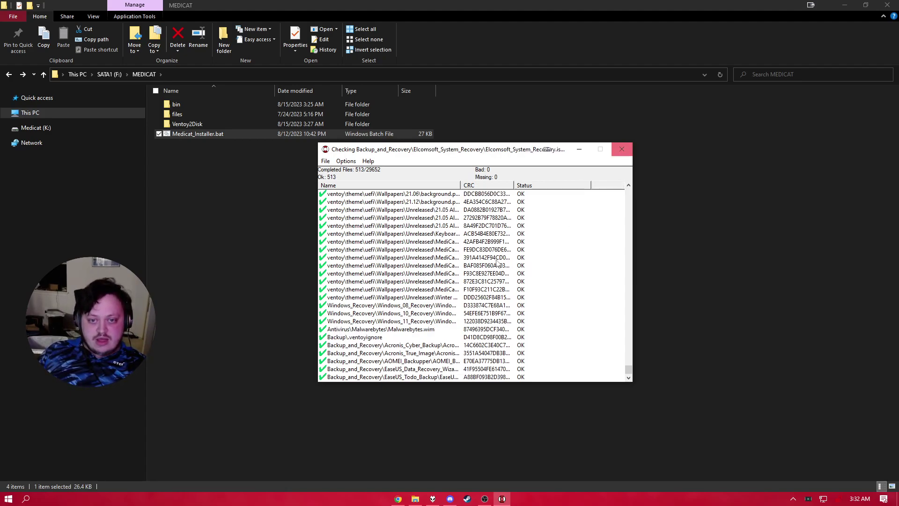
click(622, 155)
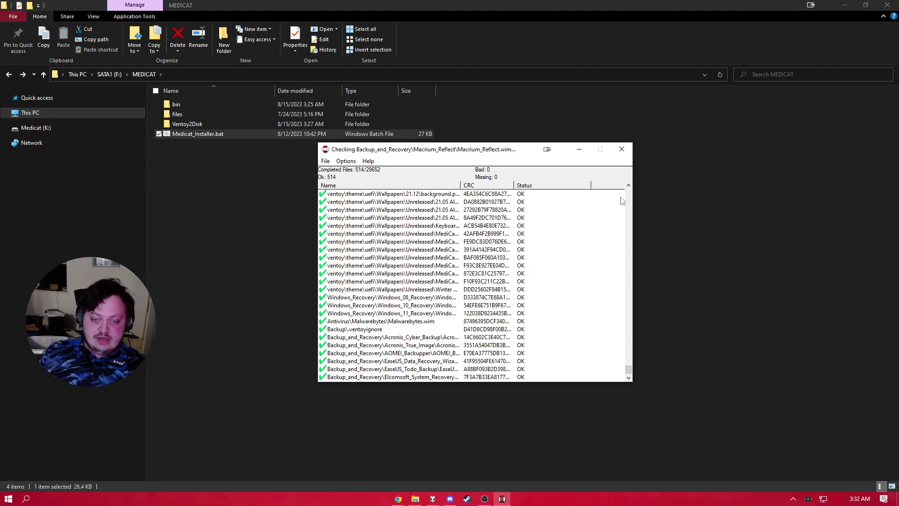
Close QuickSFV, show the Medicat (K:) drive's 21 items, and bring up MedicatFiles.md5's context menu.
click(622, 149)
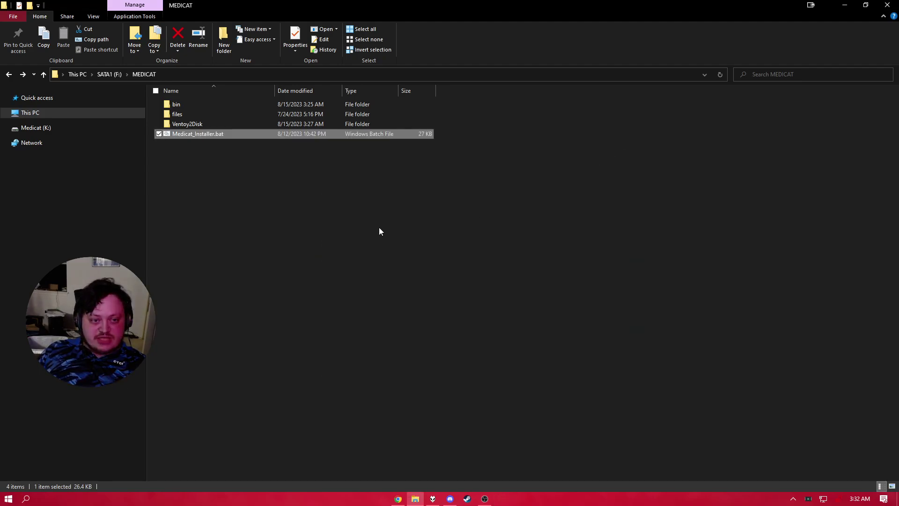
click(271, 211)
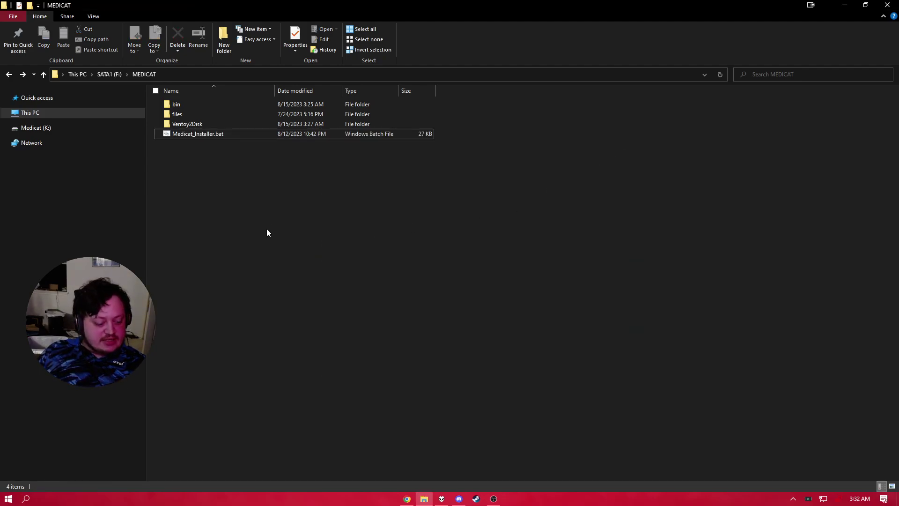
click(80, 131)
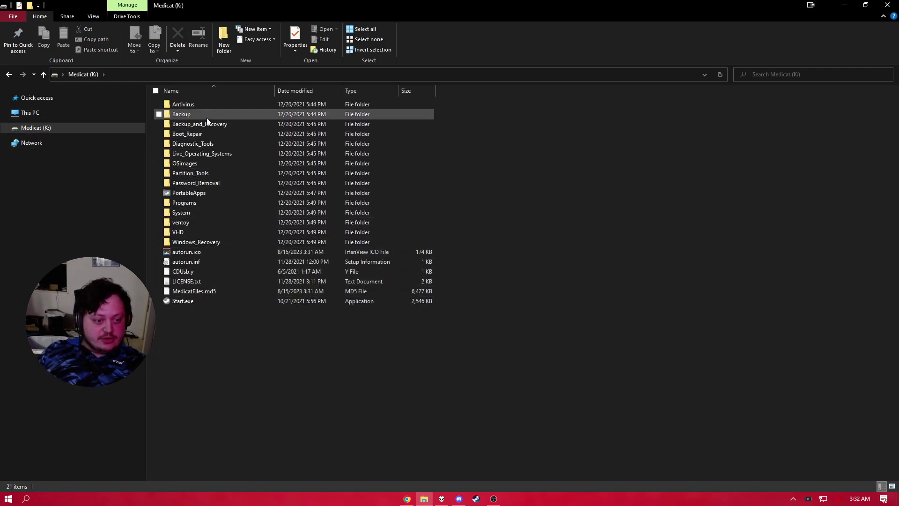
right_click(199, 291)
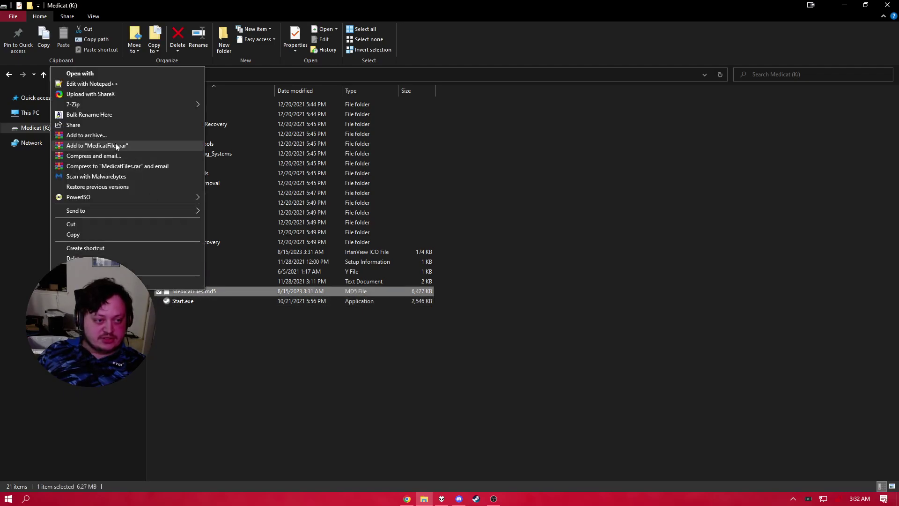
Read through the MedicatFiles.md5 hash list in Notepad++, then close Notepad++.
click(103, 84)
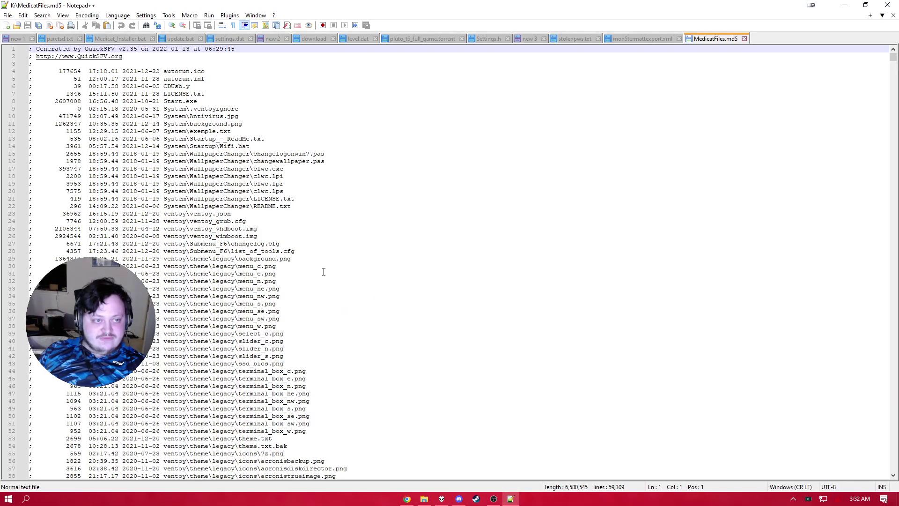
scroll(324, 271, down, 20)
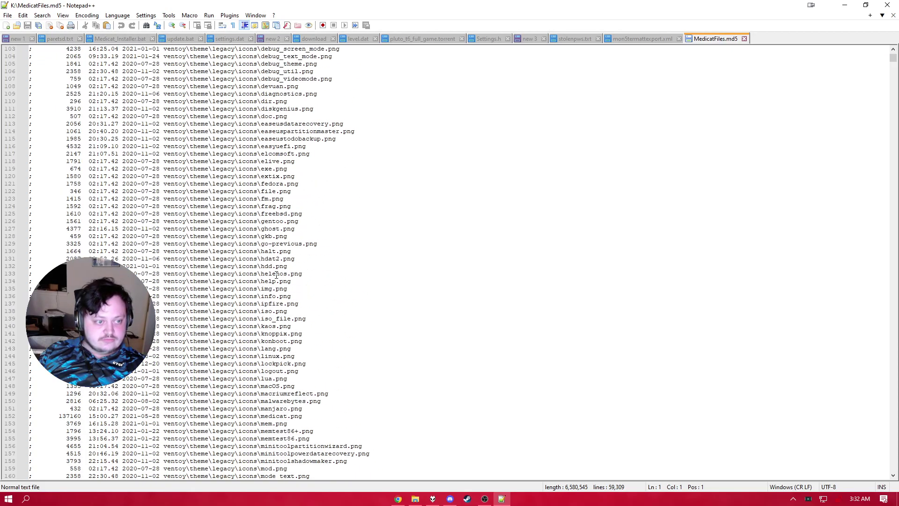
scroll(276, 275, down, 20)
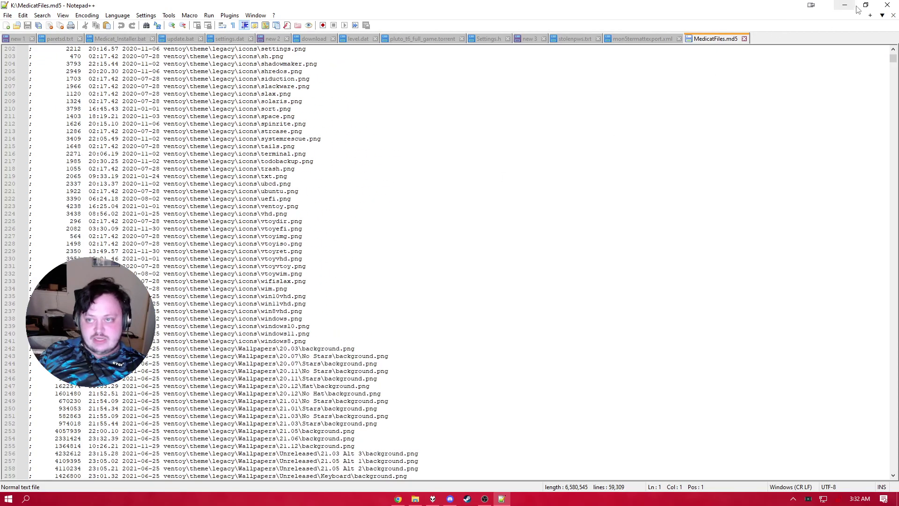
click(887, 4)
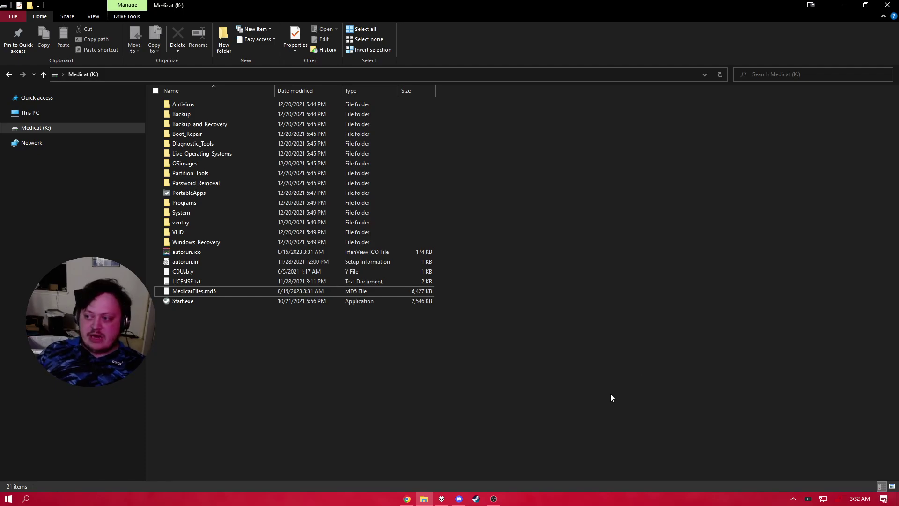
Return to the Medicat USB tab in Chrome, scroll to the page top, and check the clock.
click(407, 498)
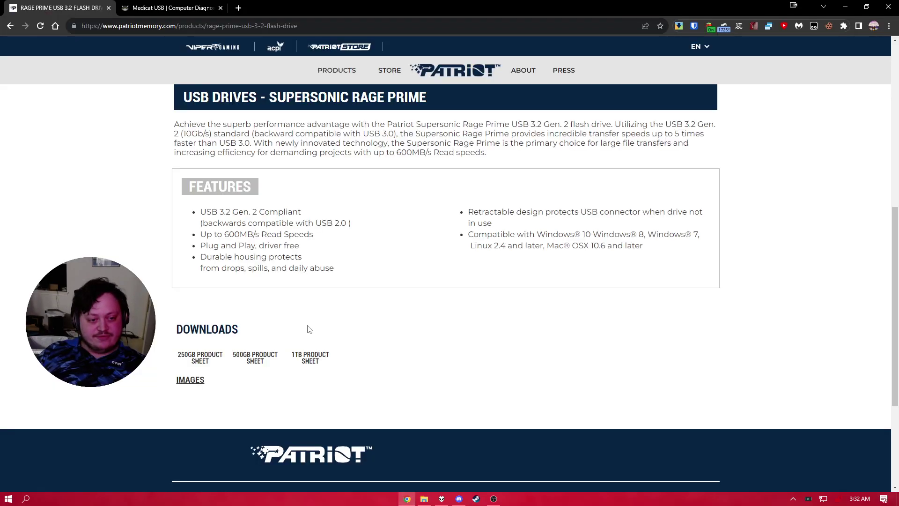
click(161, 8)
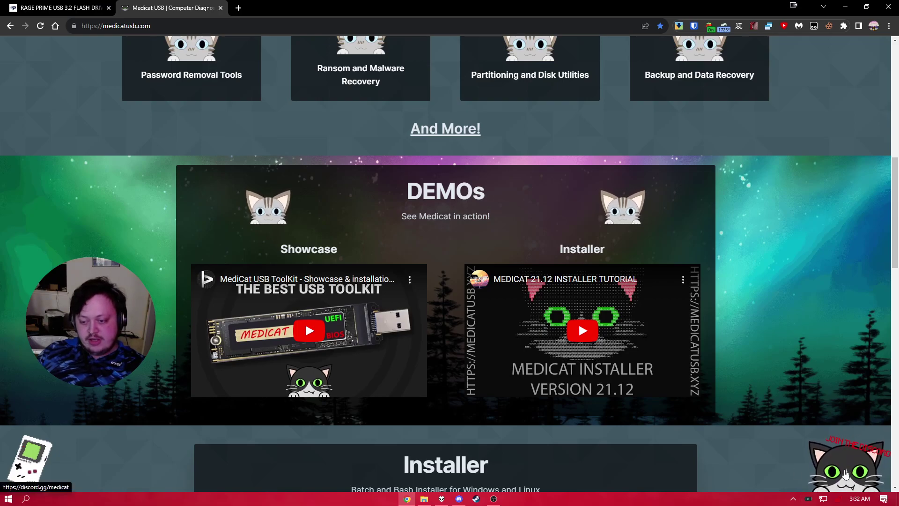
scroll(760, 346, up, 10)
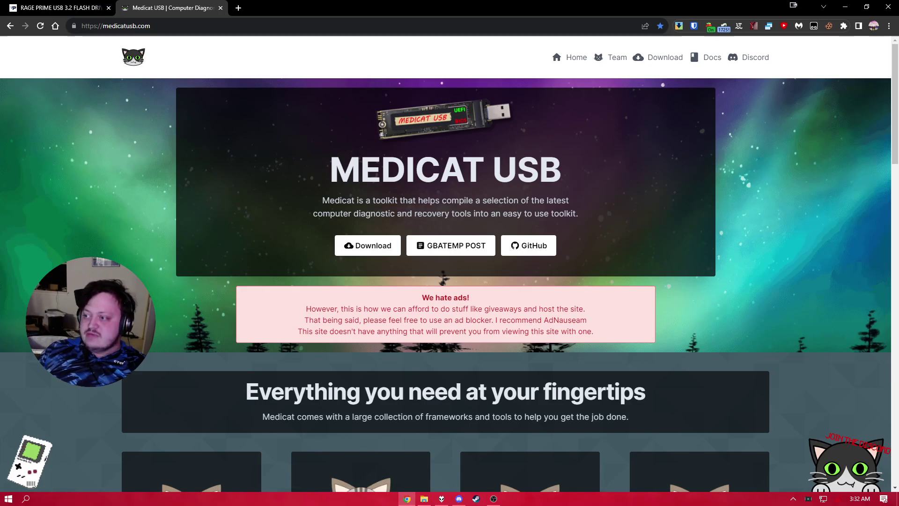
click(859, 499)
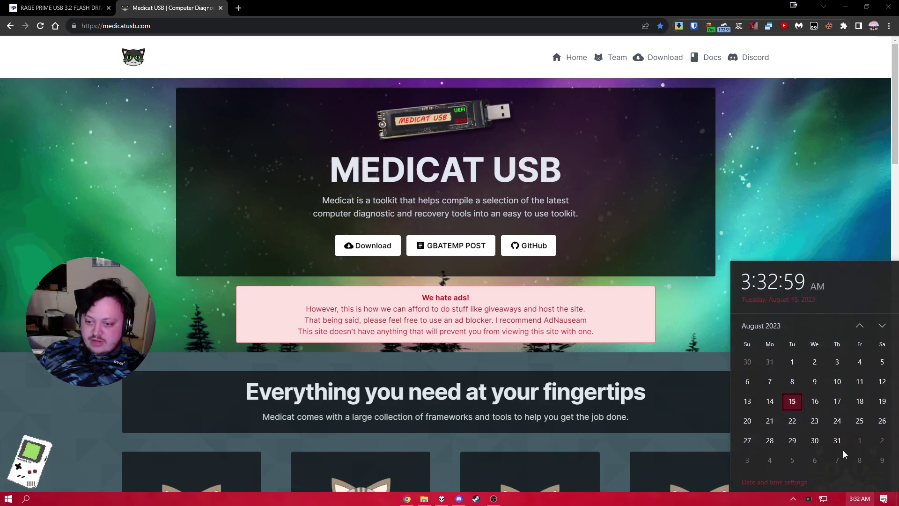